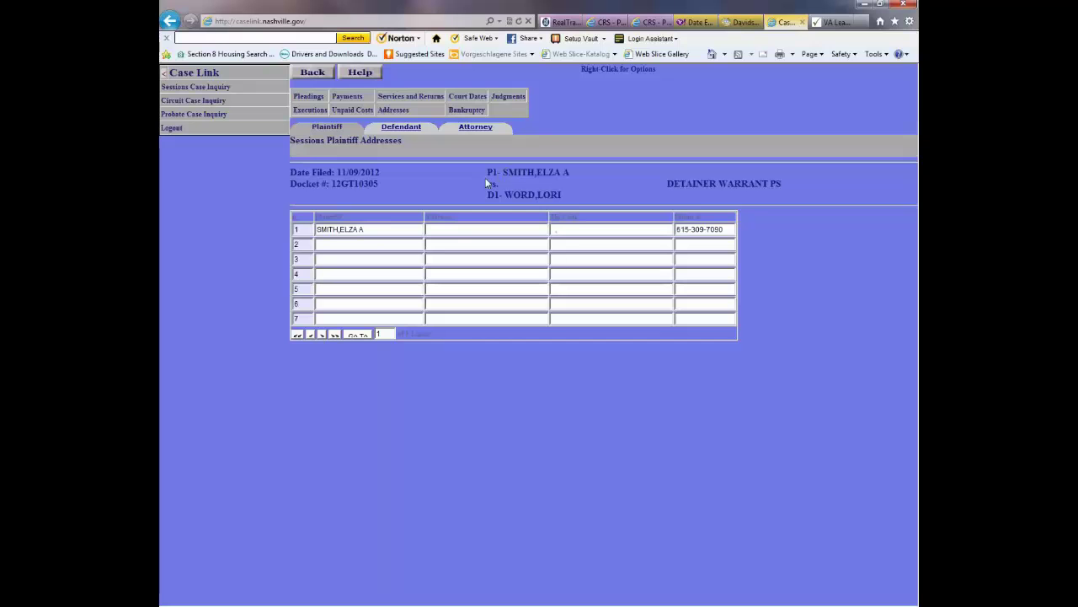
# - Display the defendant's address in CaseLink, select the street address, and go to CRS property search
pyautogui.click(402, 130)
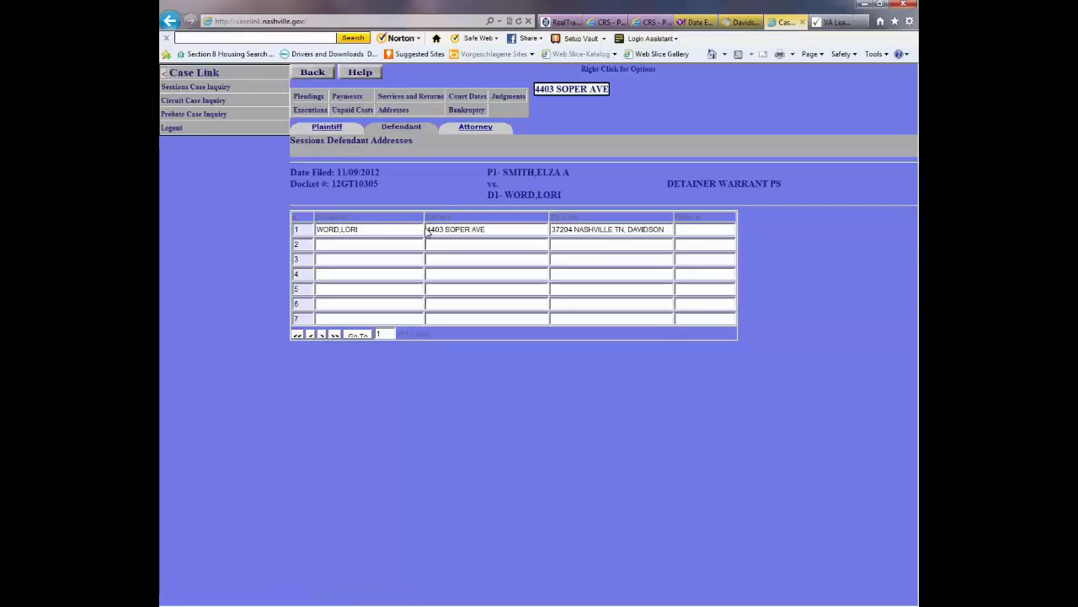
pyautogui.moveTo(429, 229); pyautogui.dragTo(481, 233)
pyautogui.click(650, 21)
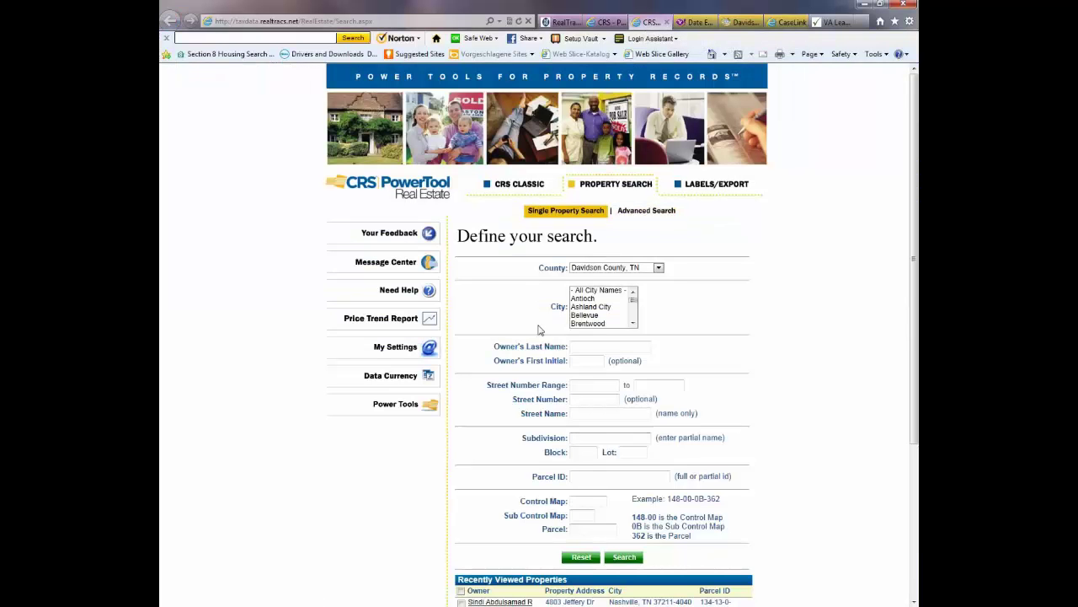
# - Recheck the defendant's address in CaseLink and set the CRS search to all cities
pyautogui.click(784, 22)
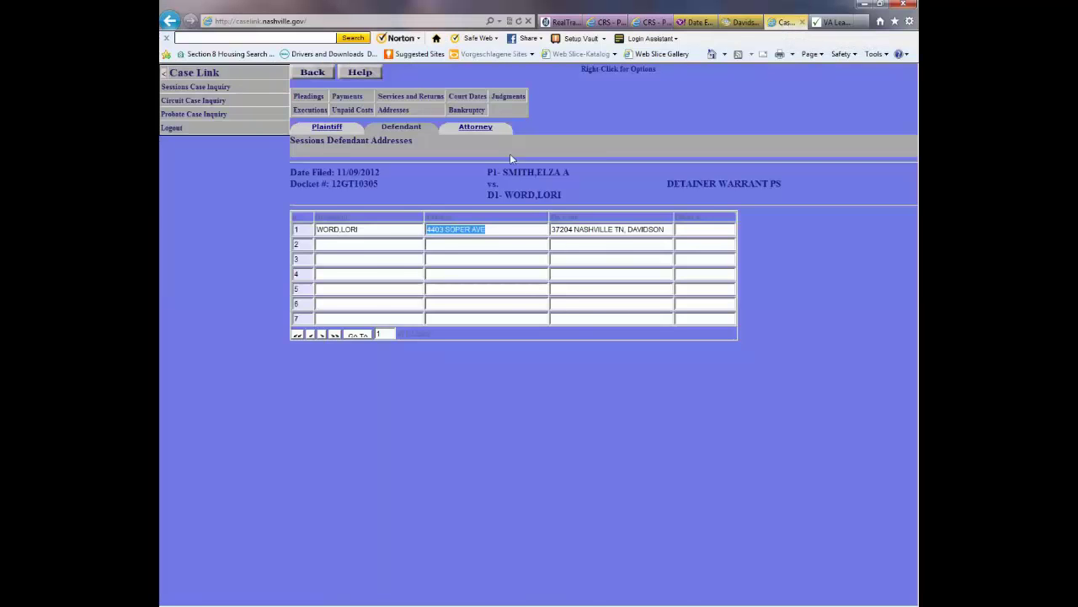
pyautogui.click(651, 22)
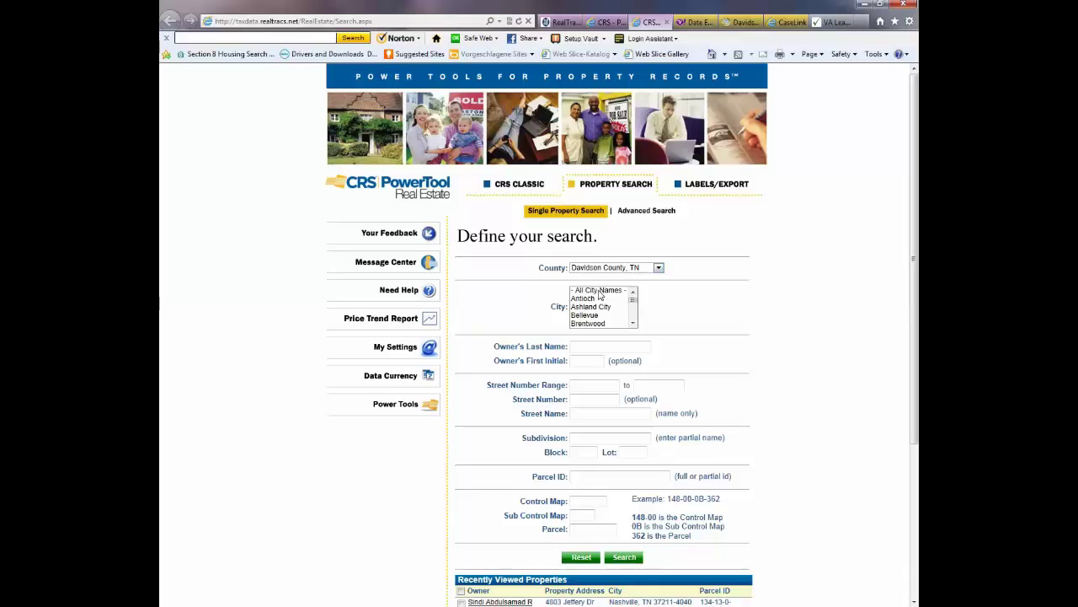
pyautogui.click(599, 291)
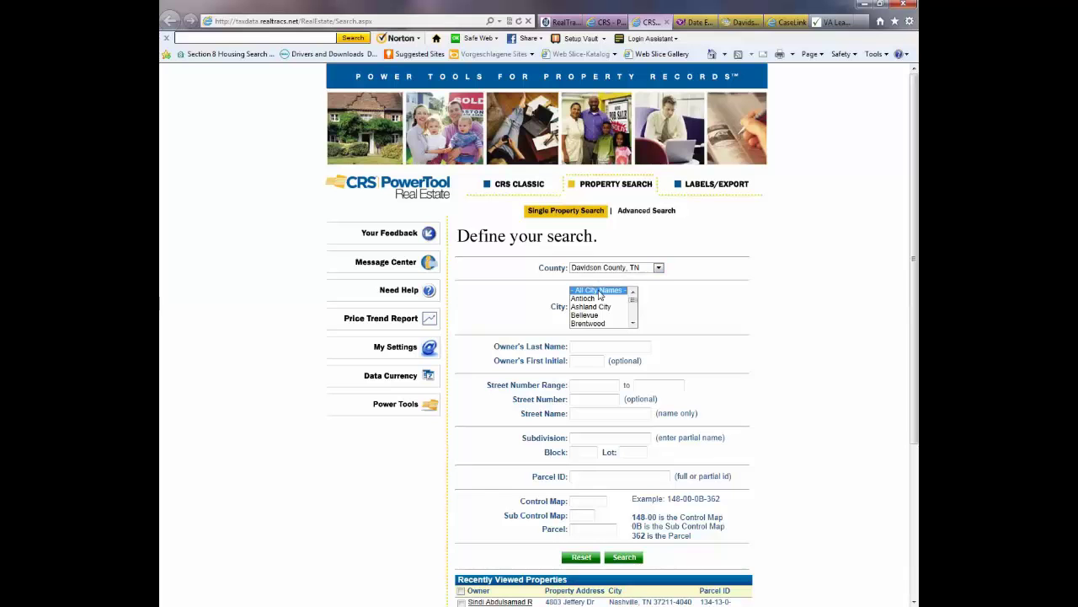
pyautogui.click(785, 25)
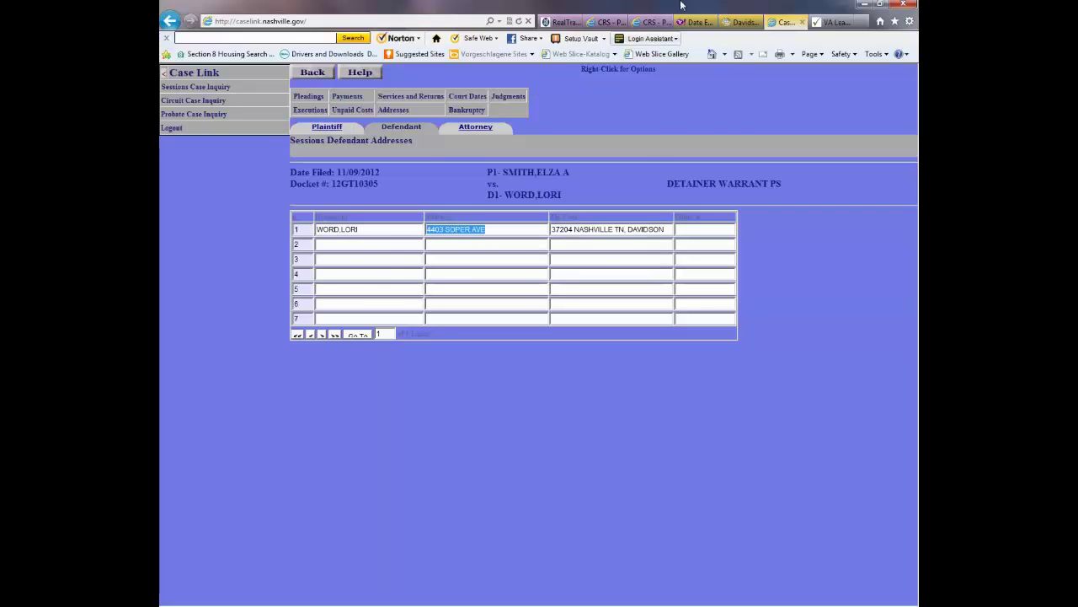
pyautogui.click(653, 22)
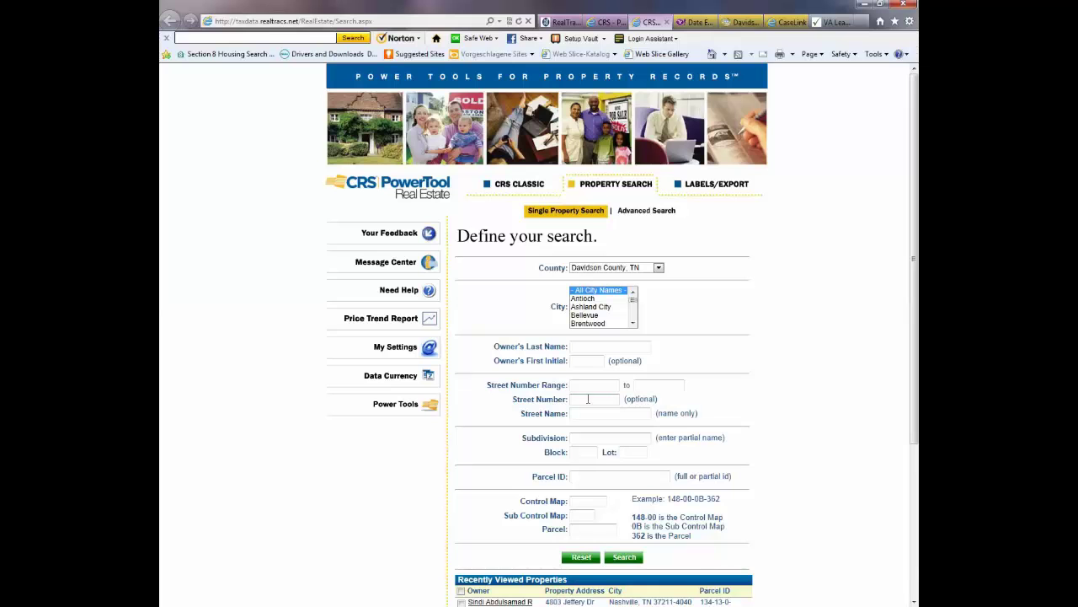
# - Search CRS by the defendant's street number and the first letters of the street name
pyautogui.press('Tab')
pyautogui.press('Return')
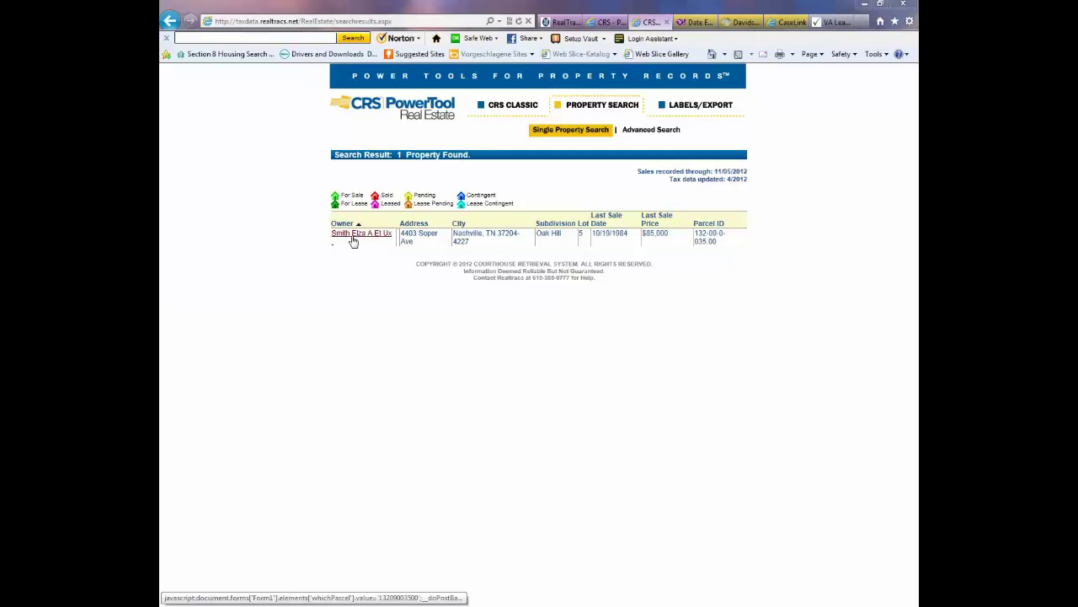
# - Open the Property Report for the matching owner, then bring up the VA Leads form
pyautogui.click(354, 237)
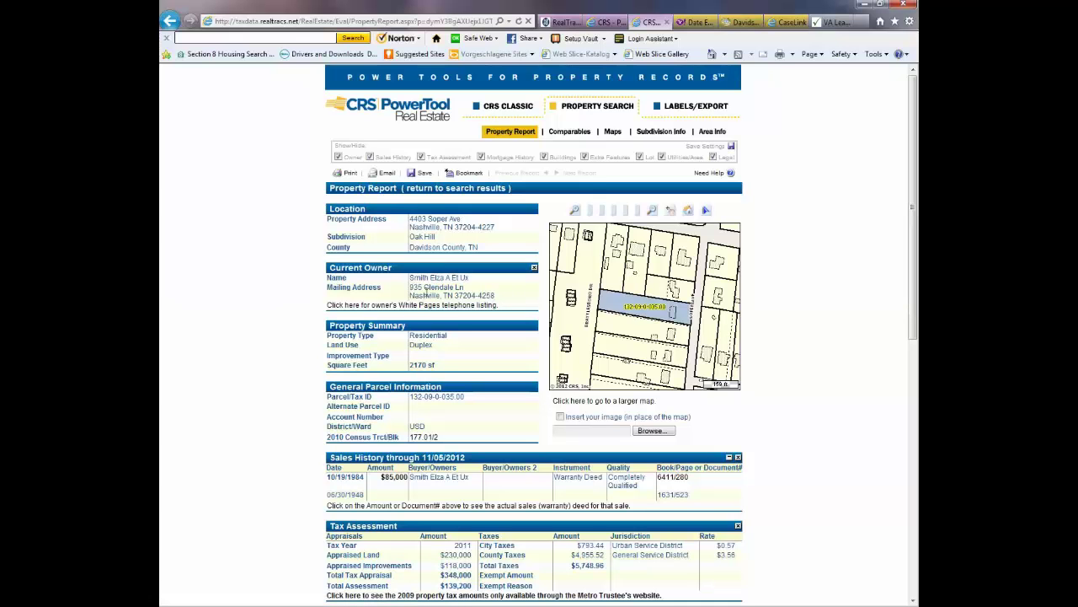
pyautogui.click(834, 22)
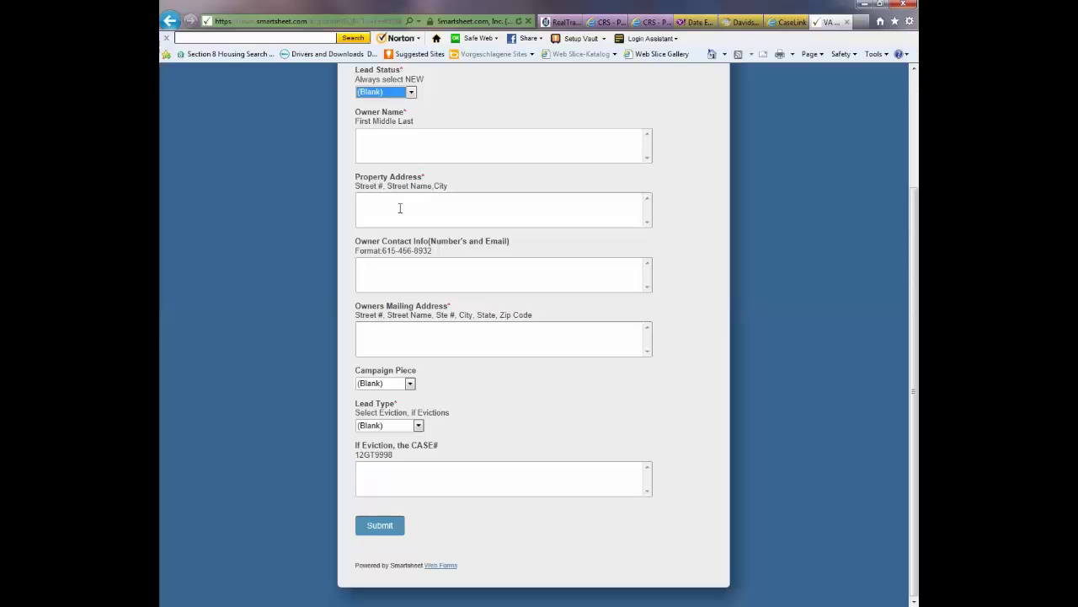
# - Pass through the CaseLink tab and return to the CRS Property Report
pyautogui.click(781, 24)
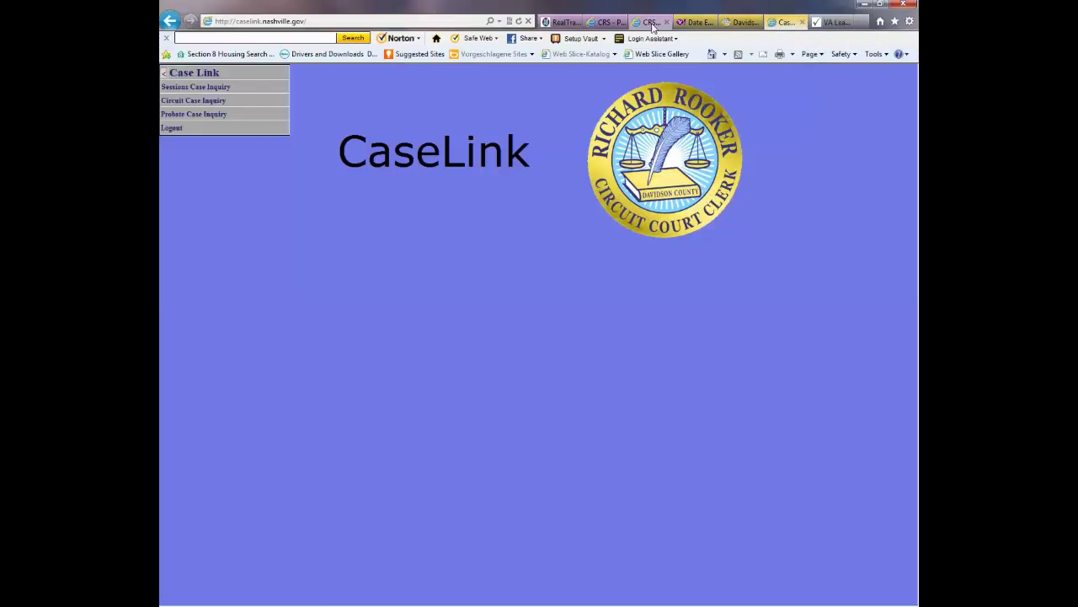
pyautogui.click(653, 22)
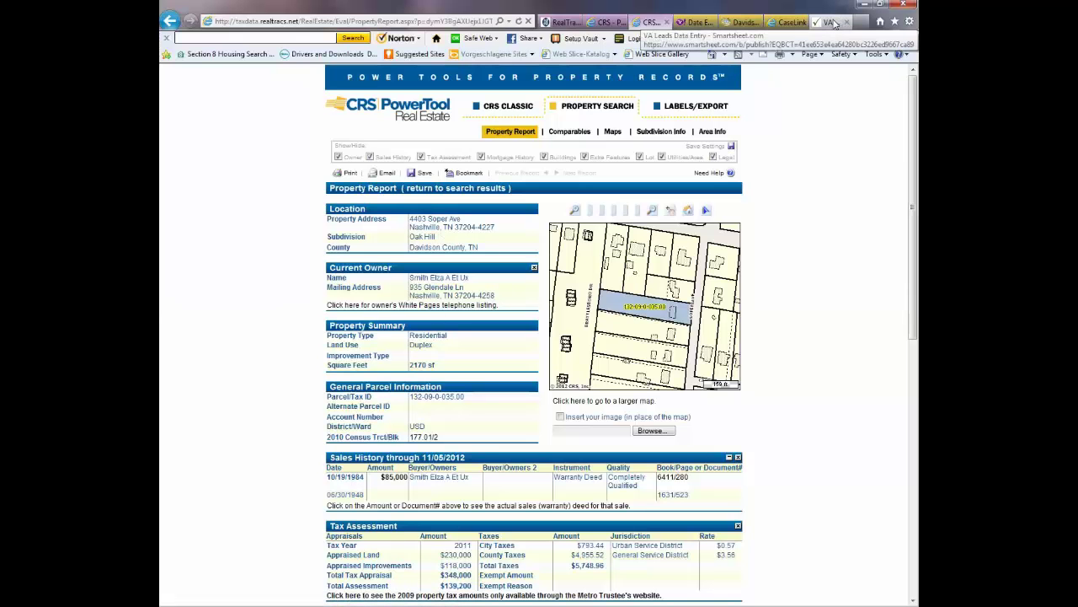
# - Detach the VA Leads form into its own window placed to the right of the Property Report
pyautogui.moveTo(834, 23); pyautogui.dragTo(659, 245)
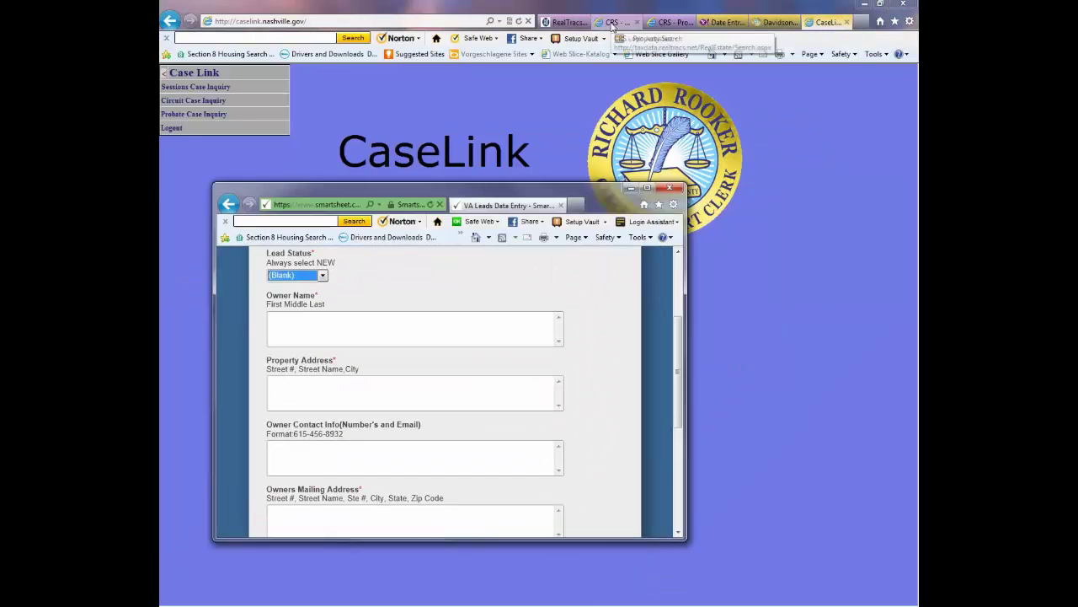
pyautogui.click(665, 23)
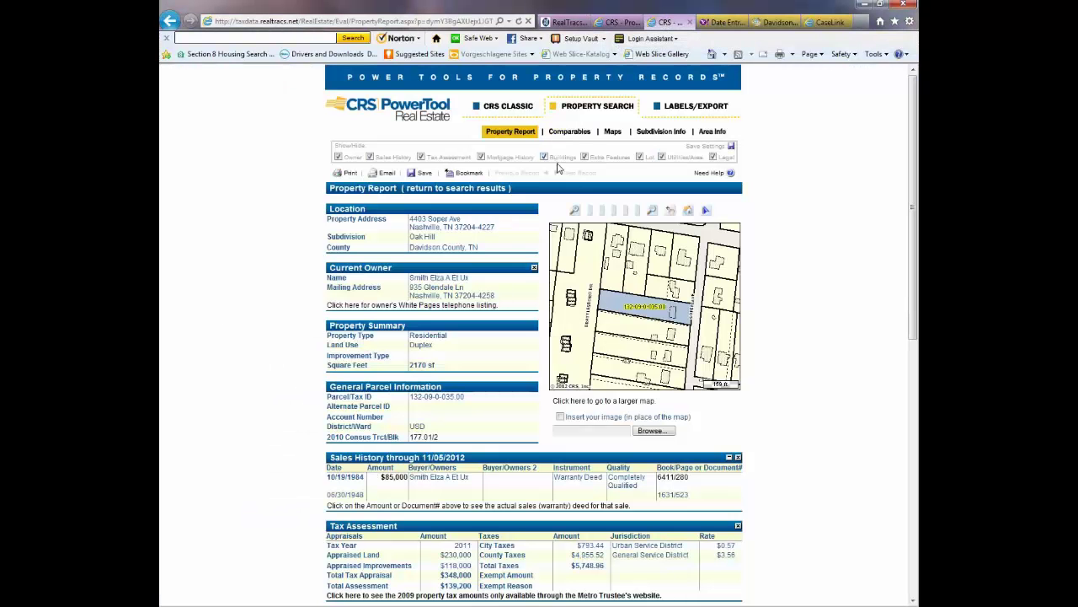
pyautogui.hotkey('alt', 'Tab')
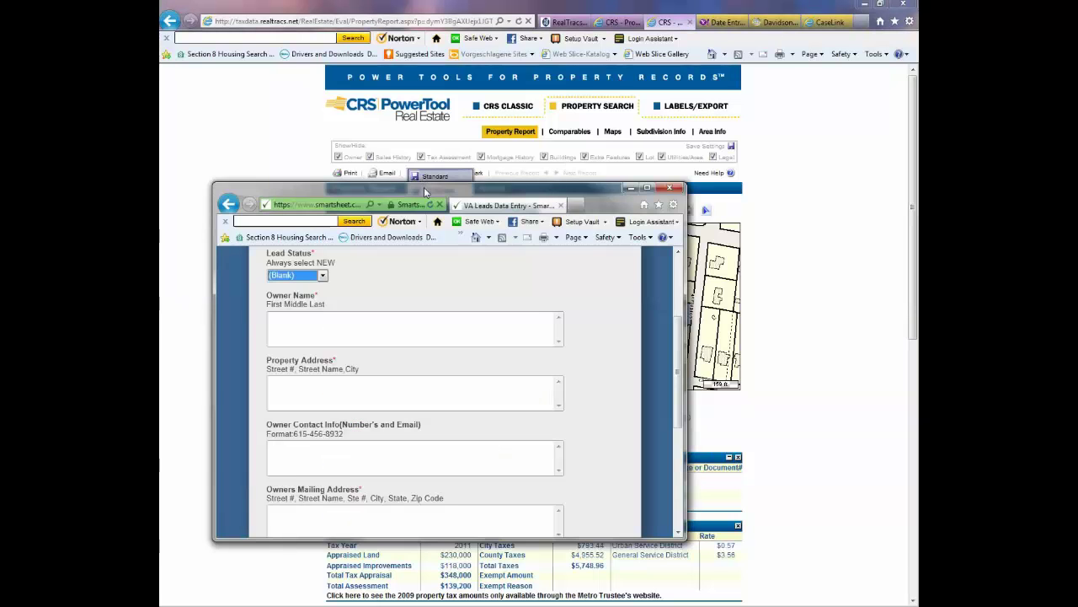
pyautogui.moveTo(546, 208); pyautogui.dragTo(871, 194)
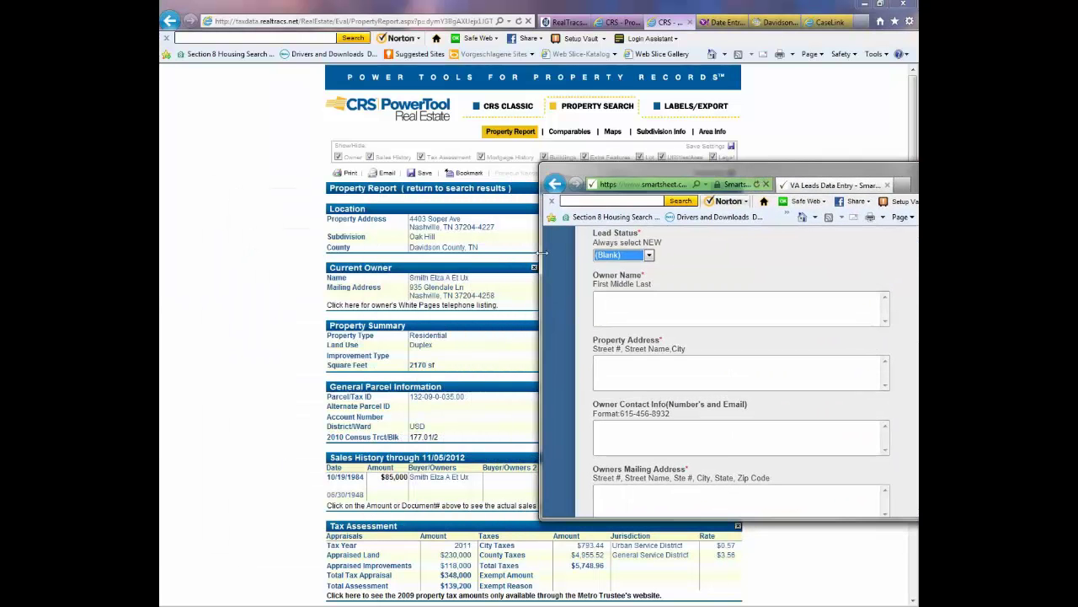
pyautogui.scroll(3, 658, 302)
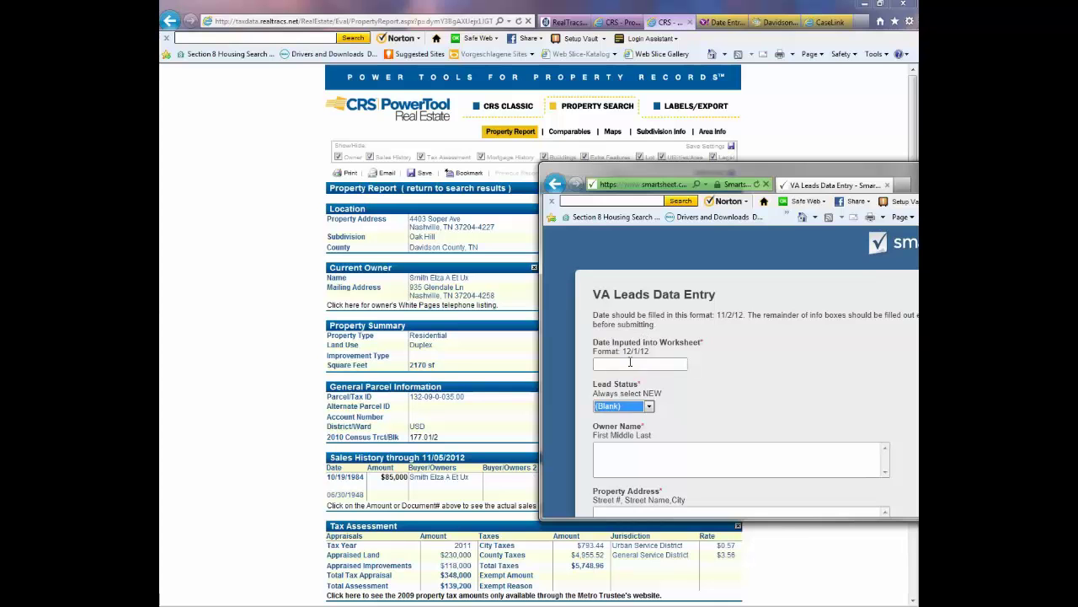
pyautogui.click(631, 347)
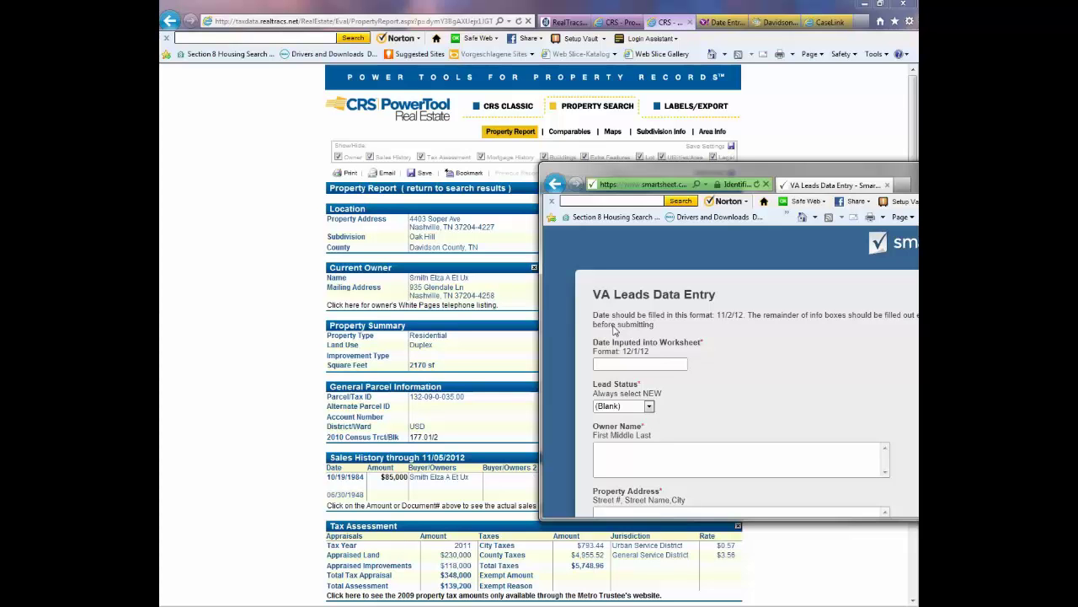
# - Enter date 11/28/12, choose Lead Status New, and type the property owner's full name
pyautogui.write('11/28/12')
pyautogui.click(649, 407)
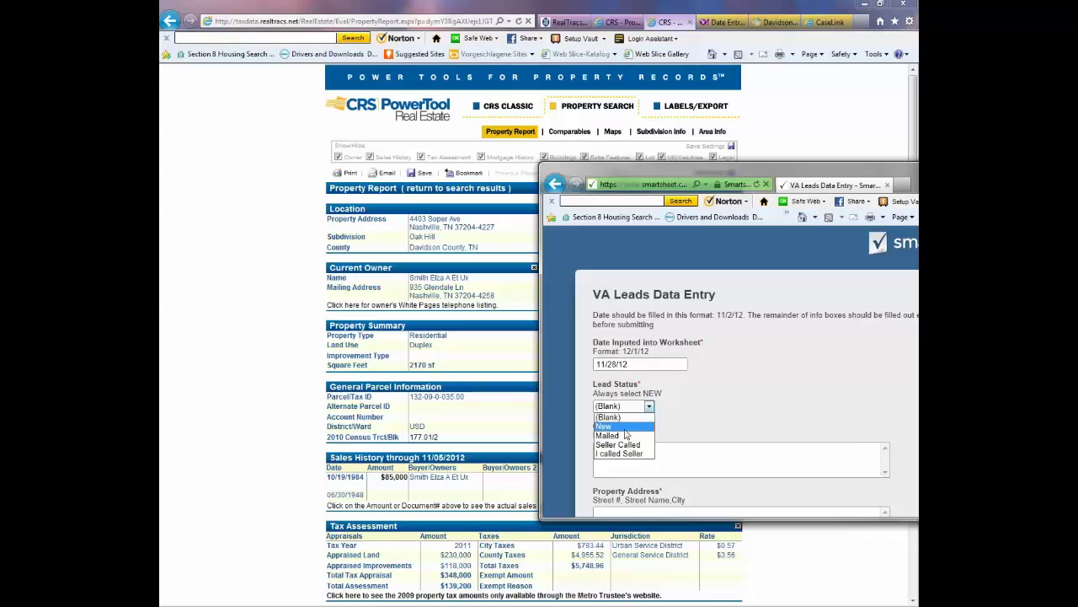
pyautogui.click(625, 428)
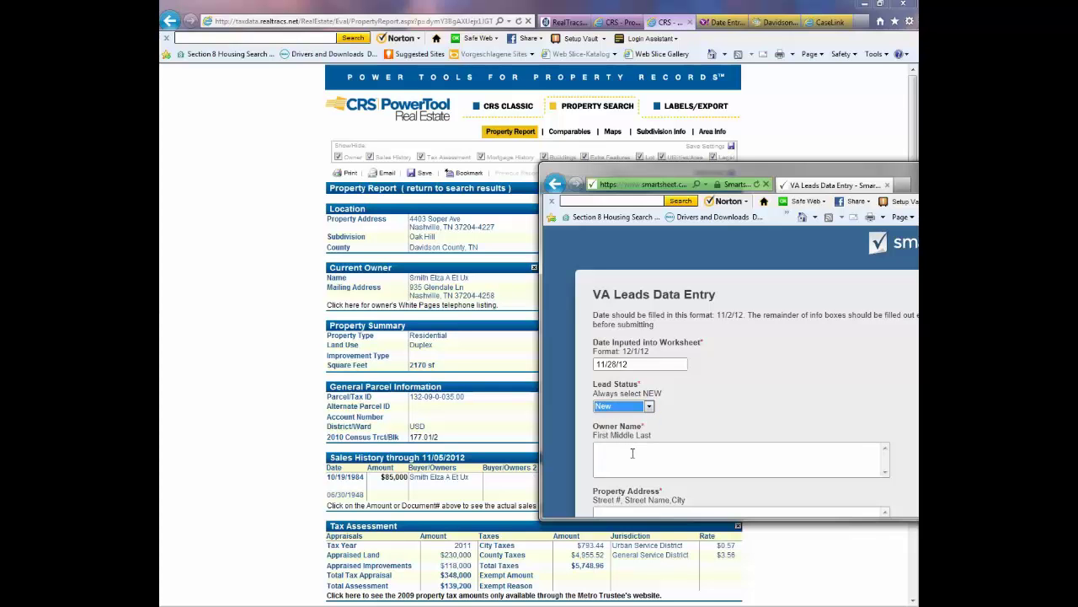
pyautogui.click(632, 453)
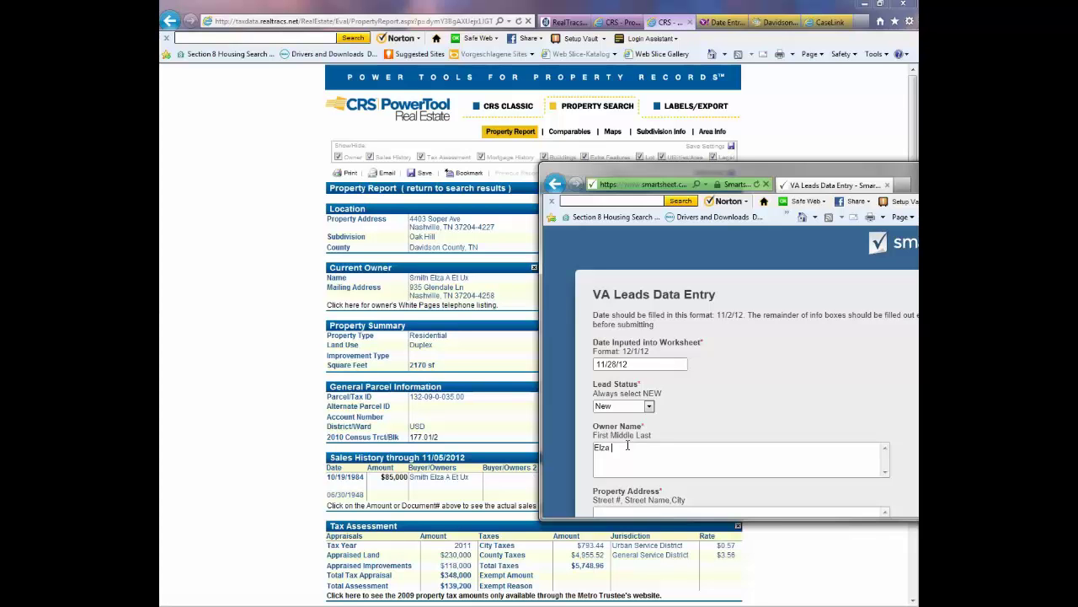
# - Type the property's street address and city, state, ZIP into the Property Address box
pyautogui.scroll(-1, 628, 463)
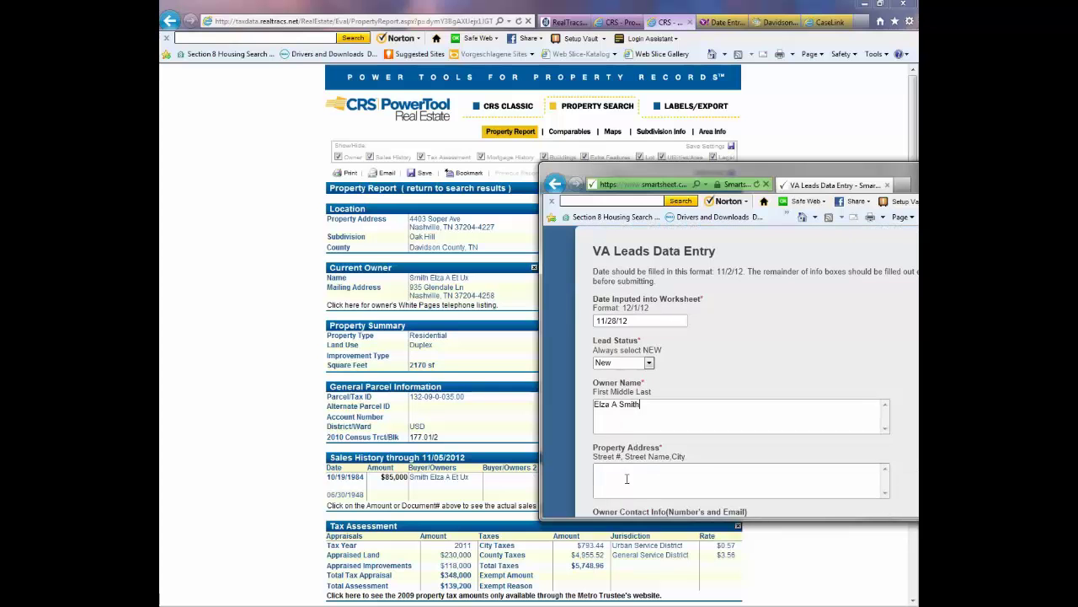
pyautogui.click(630, 472)
pyautogui.click(718, 423)
pyautogui.scroll(-4, 718, 423)
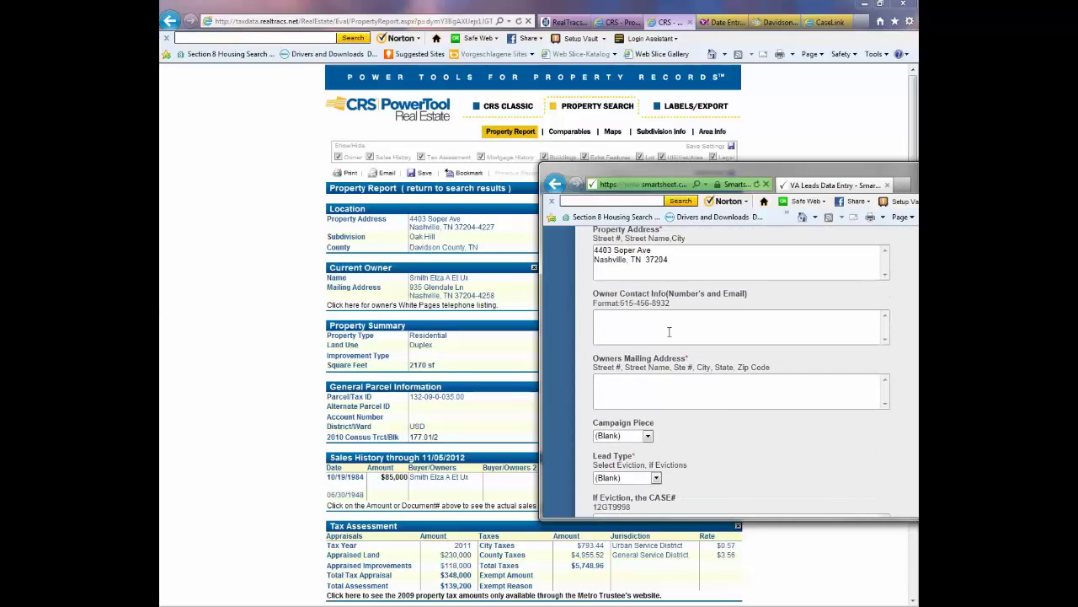